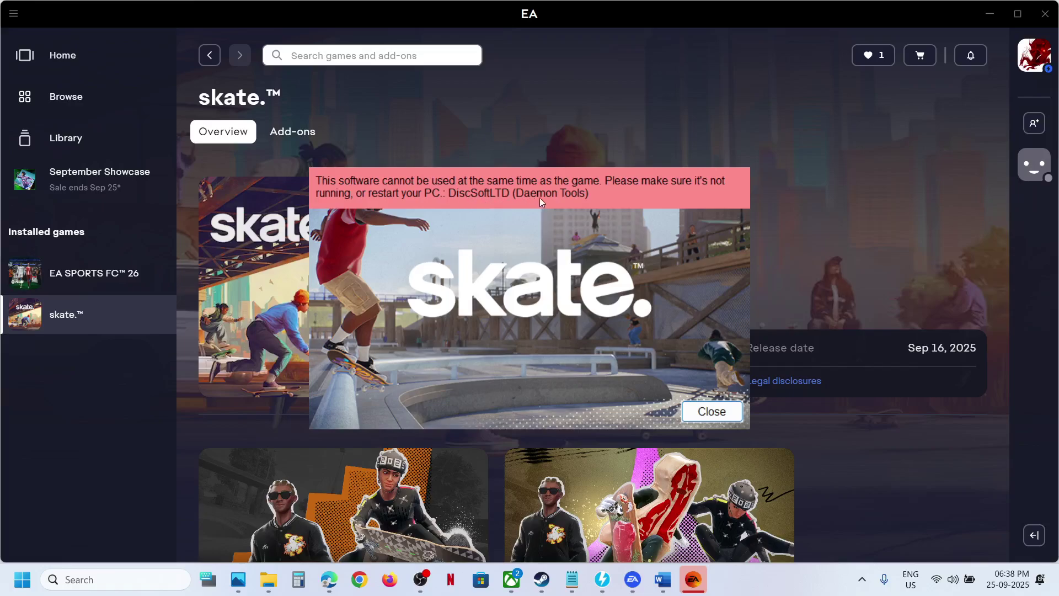
Step: Close the red-bannered skate. error blaming the running DiscSoftLTD Daemon Tools software
click(701, 411)
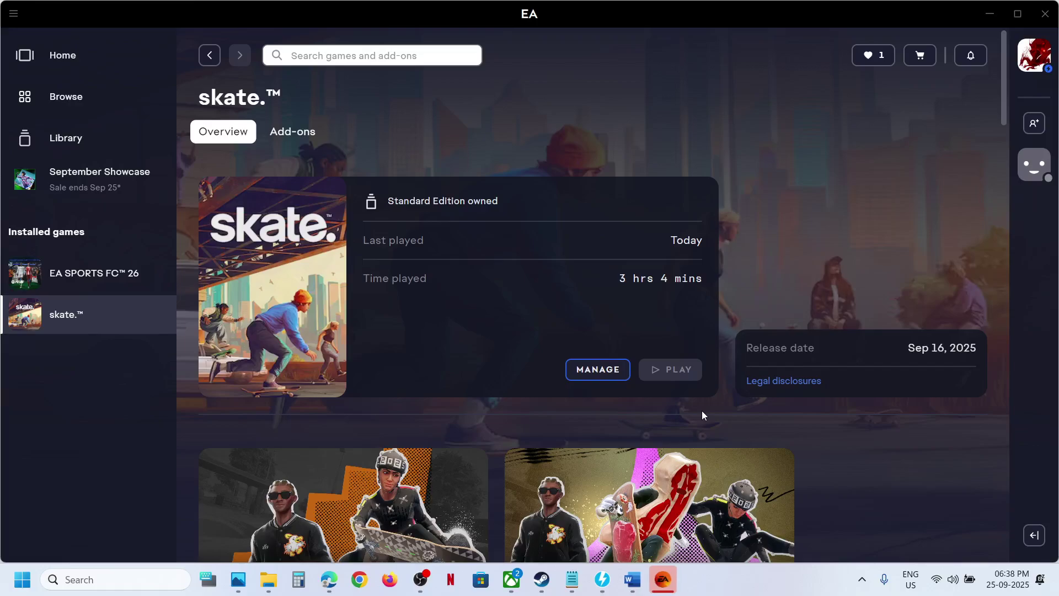
Step: Exit the DAEMON Tools Lite tray agent and close its main window
click(860, 584)
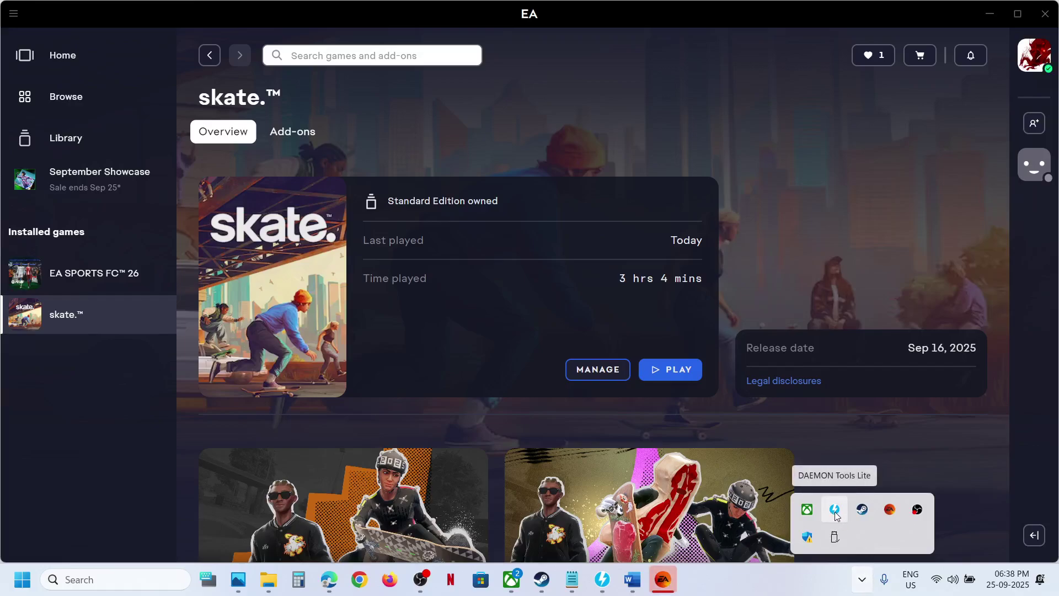
right_click(835, 514)
click(878, 500)
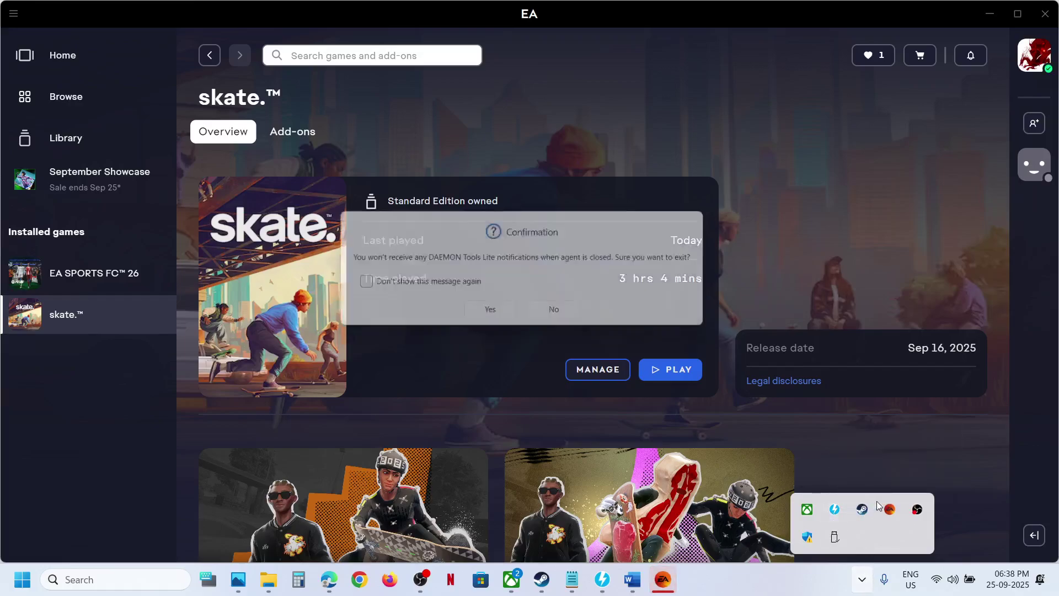
click(504, 315)
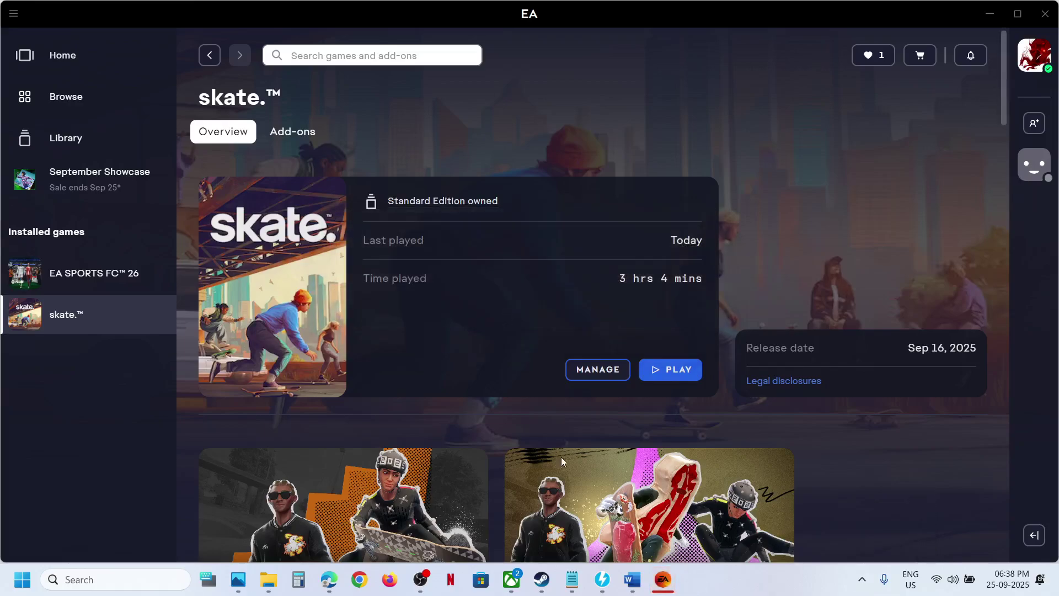
click(602, 579)
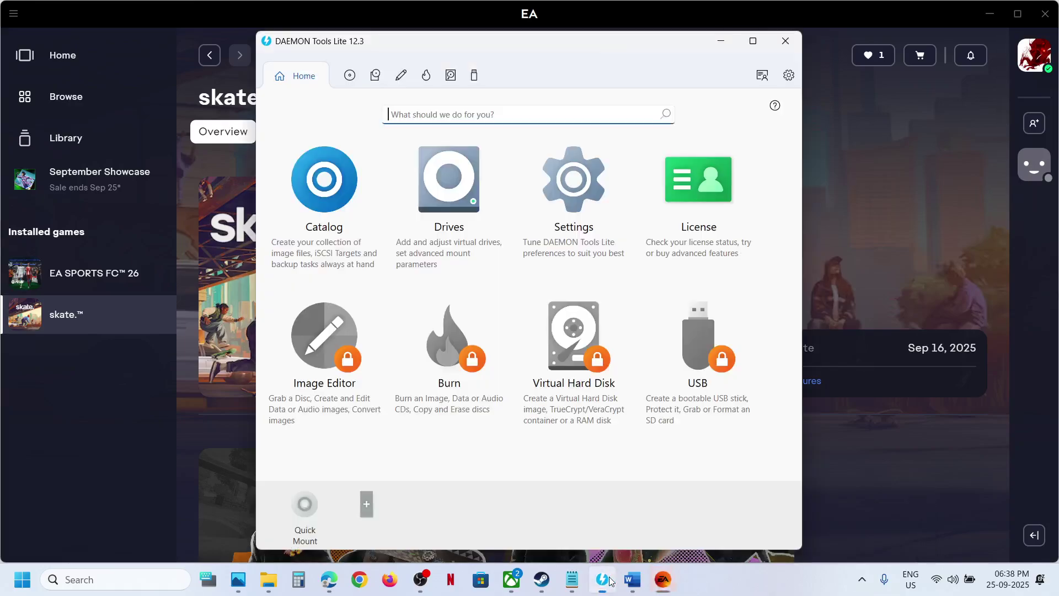
click(786, 40)
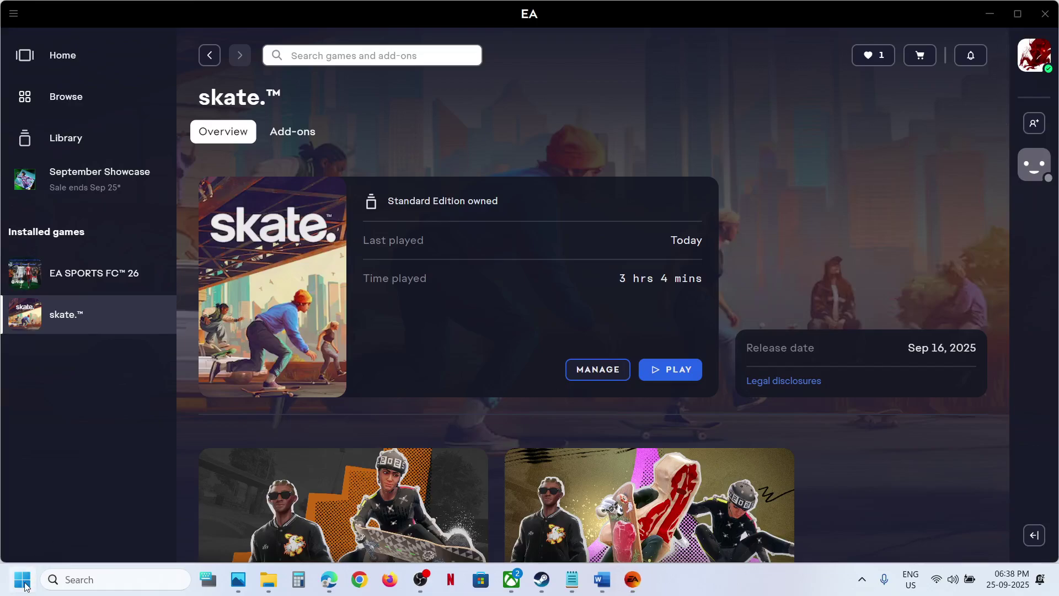
Step: End the DAEMON Tools Shell Extension process in Task Manager, then close Task Manager
right_click(24, 584)
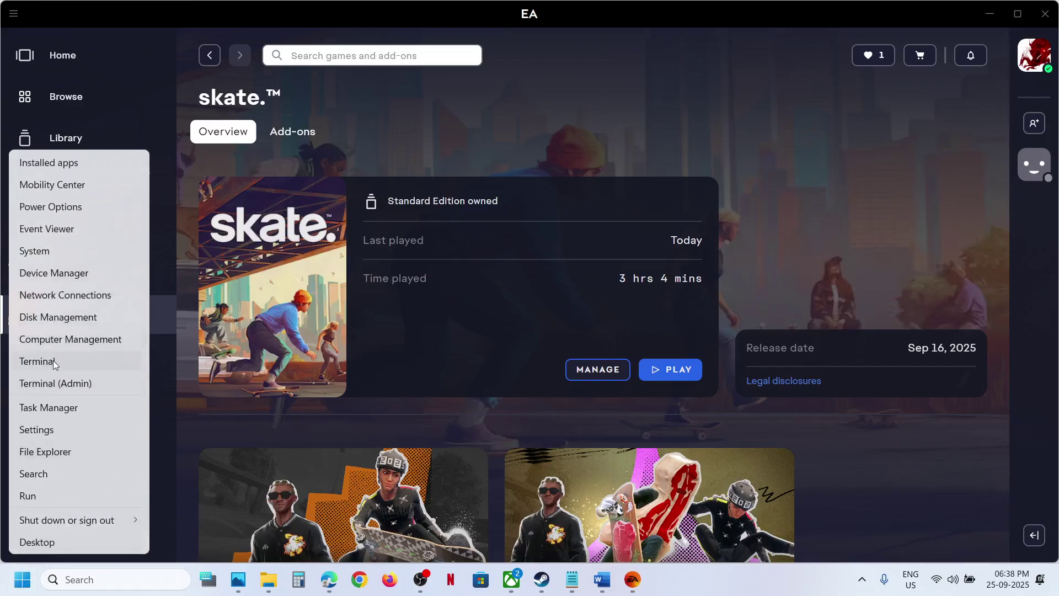
click(59, 416)
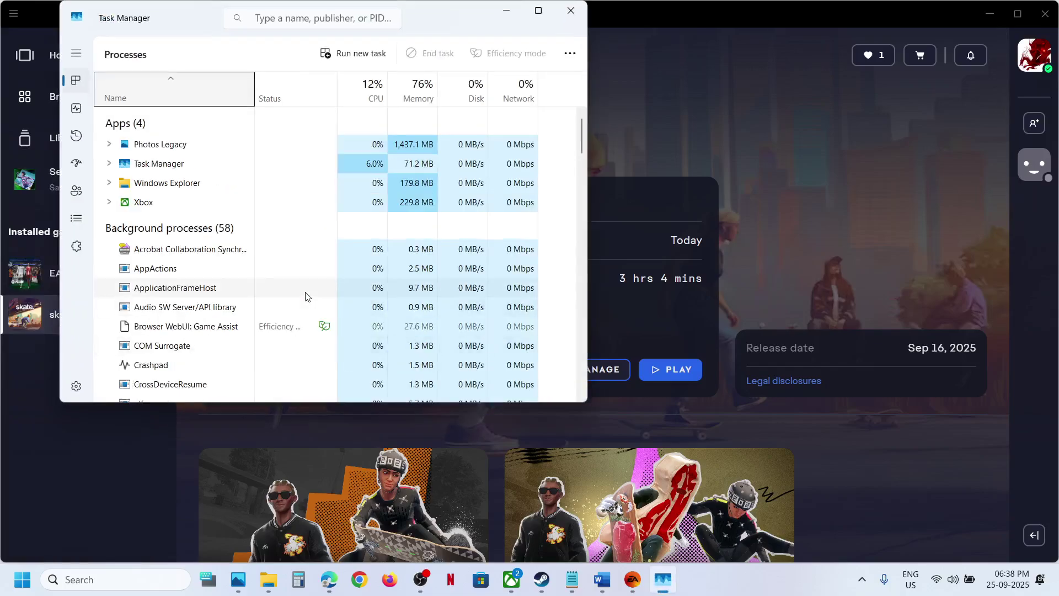
scroll(234, 315, down, 5)
scroll(234, 314, down, 3)
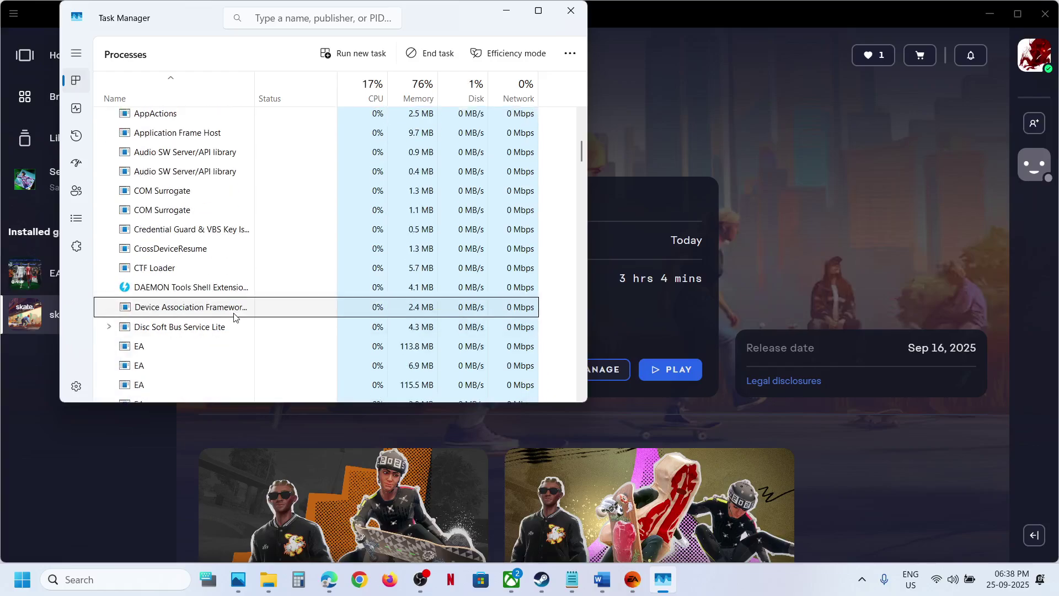
click(165, 292)
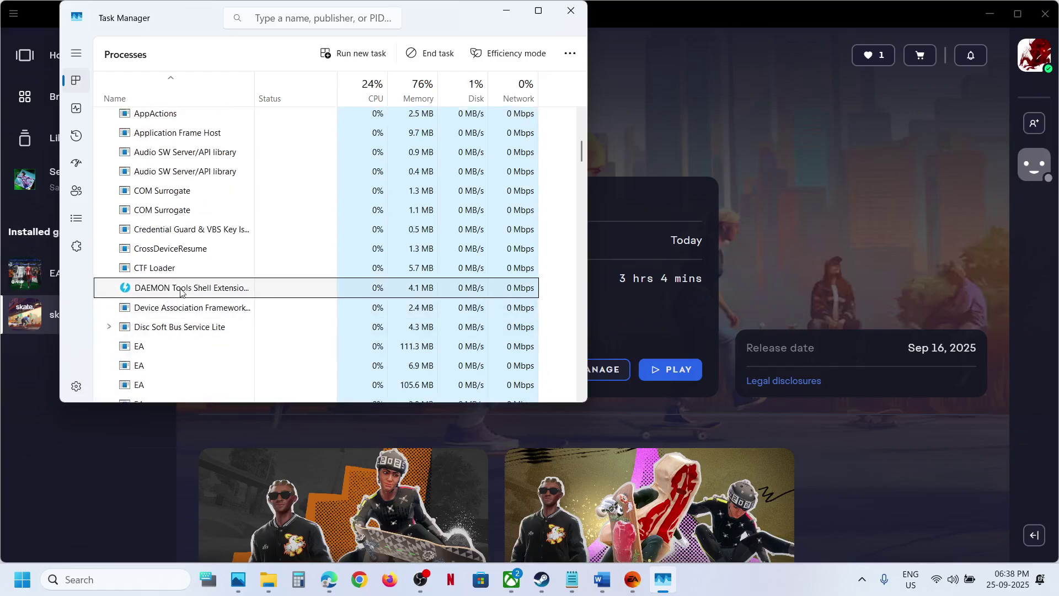
right_click(179, 289)
click(256, 300)
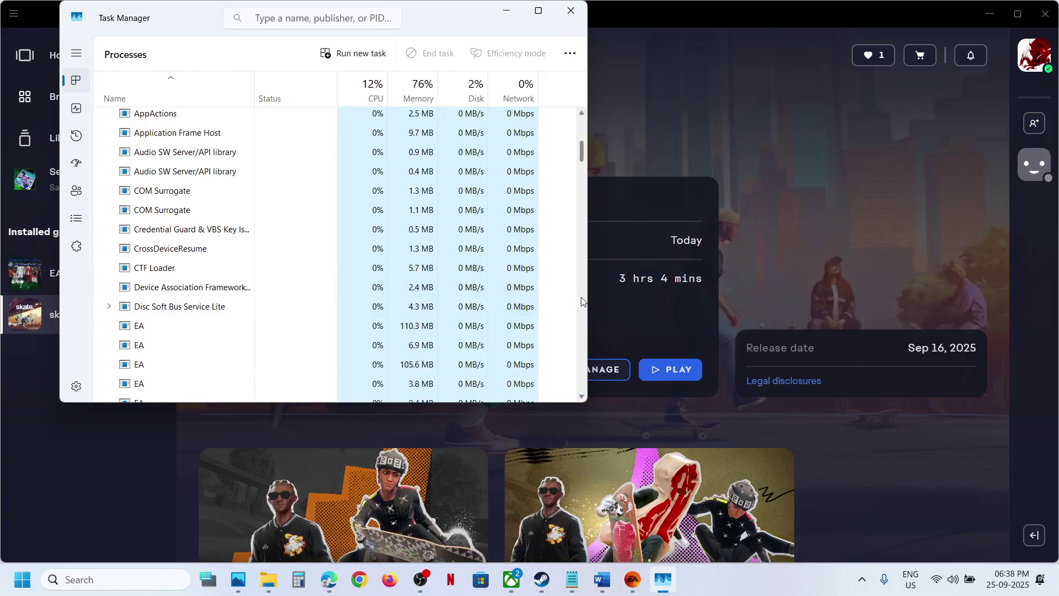
click(570, 10)
Step: Disable the DAEMON Tools Lite Virtual SCSI Bus under Storage controllers in Device Manager
right_click(31, 591)
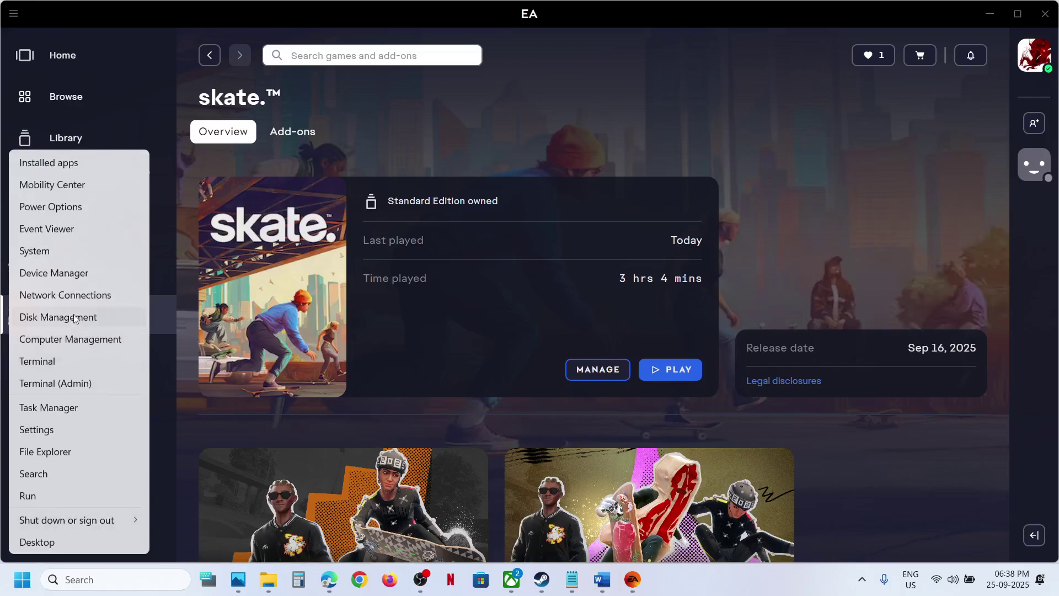
click(55, 274)
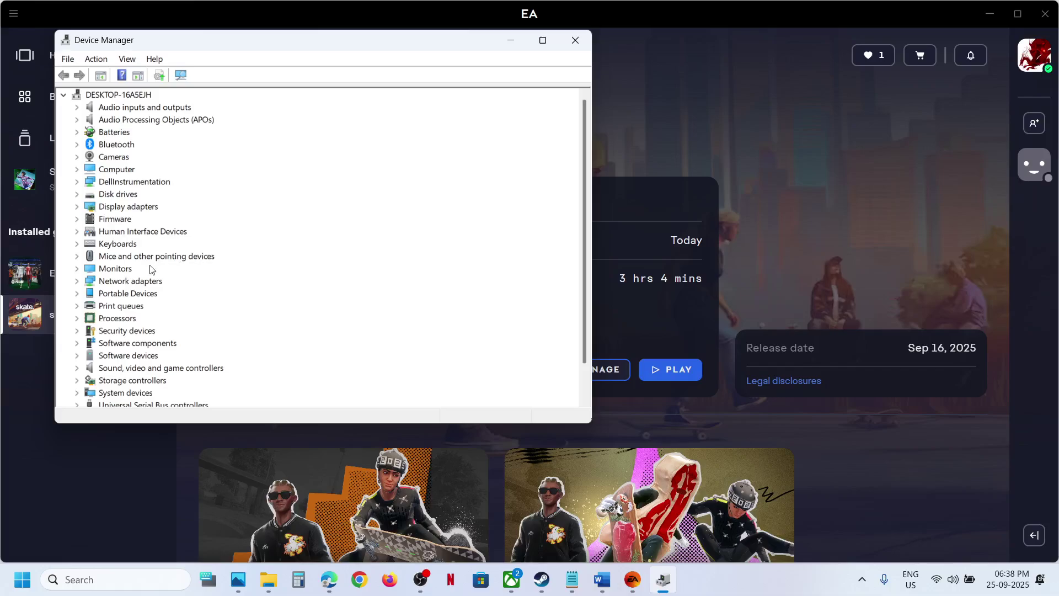
scroll(150, 269, down, 1)
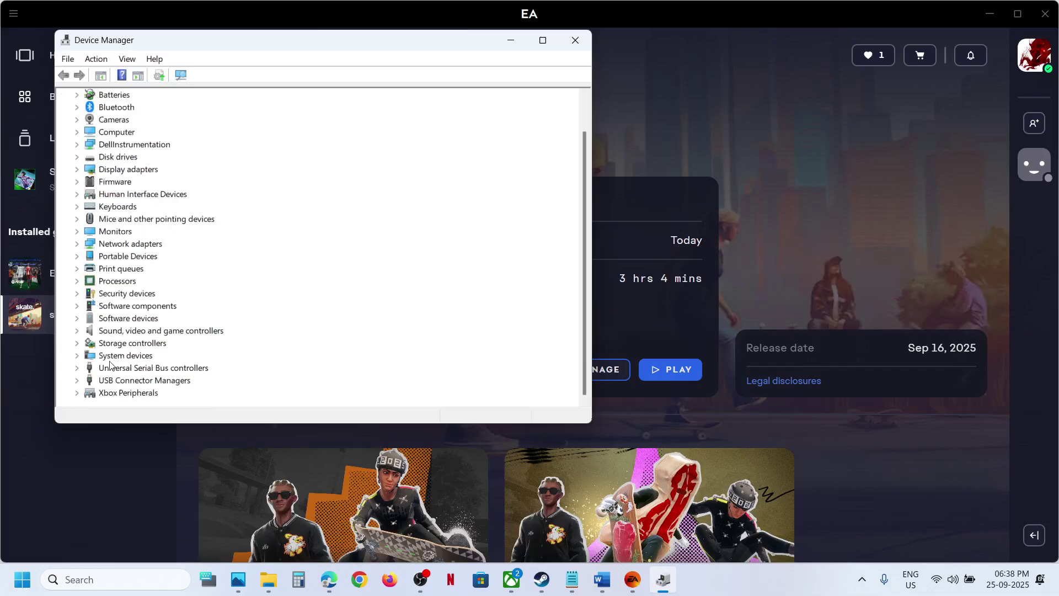
click(115, 344)
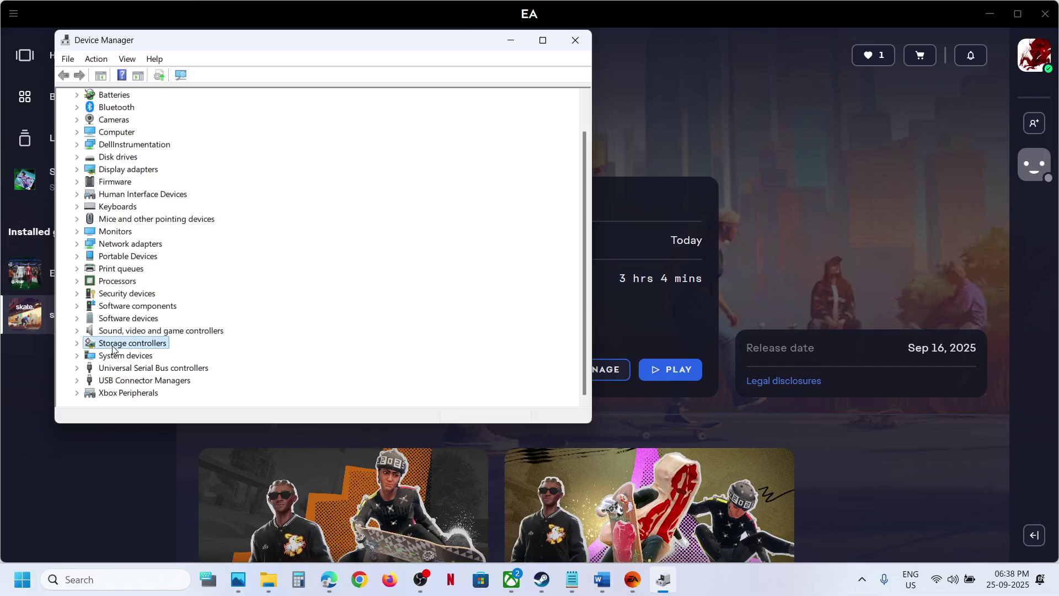
click(78, 344)
click(154, 358)
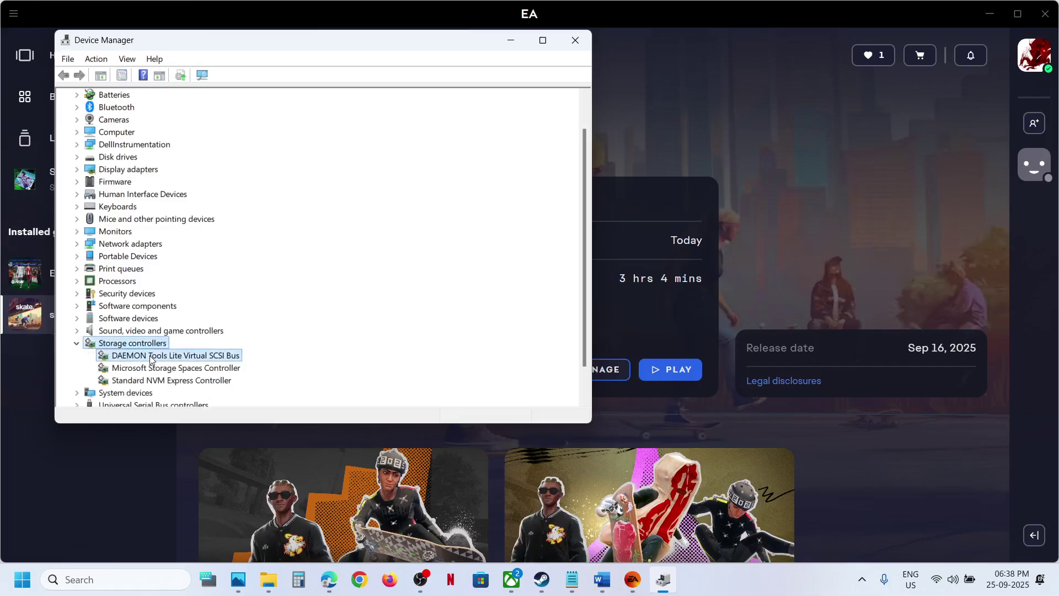
right_click(159, 359)
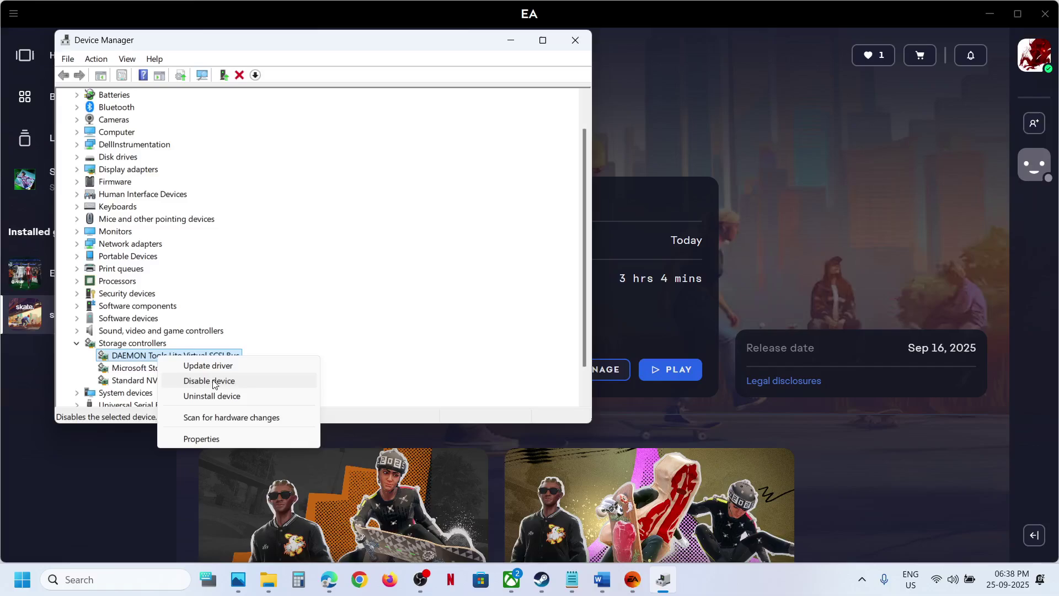
click(203, 380)
click(552, 308)
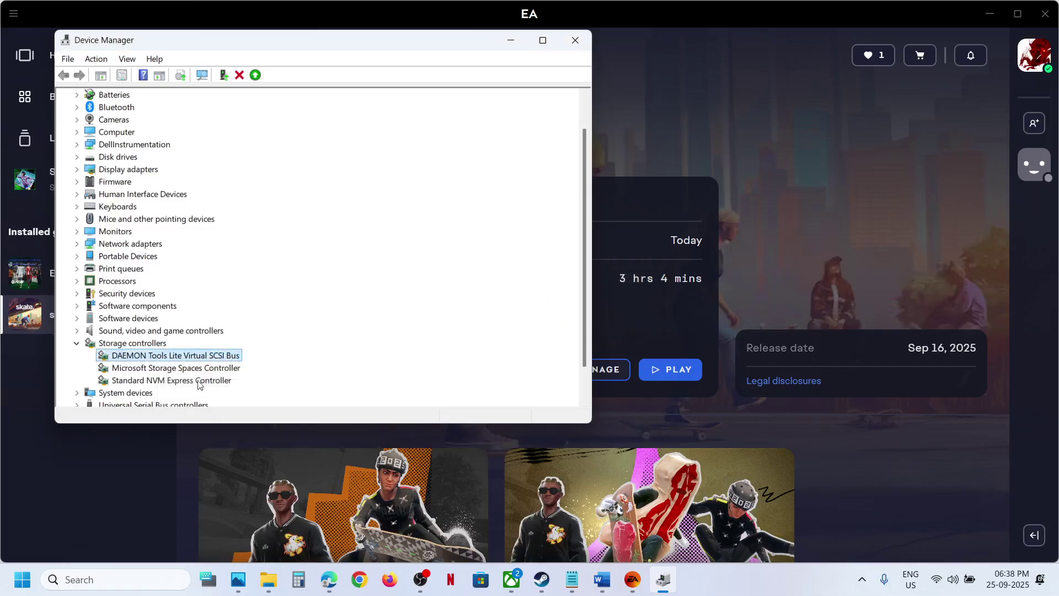
scroll(162, 389, down, 1)
scroll(168, 370, down, 1)
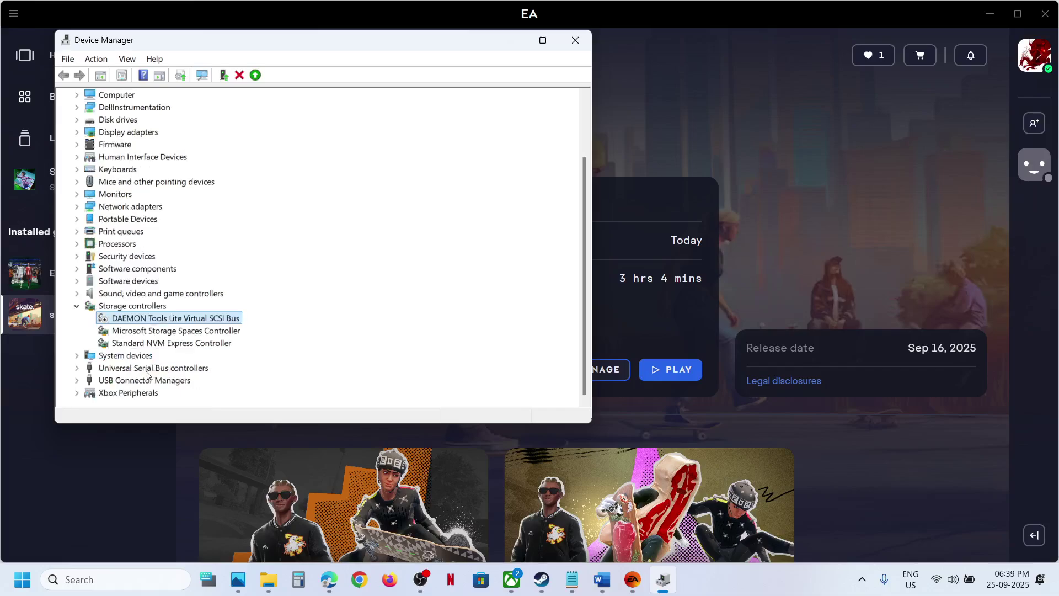
Step: Disable the DAEMON Tools Lite Virtual USB Bus under Universal Serial Bus controllers
click(78, 367)
right_click(186, 320)
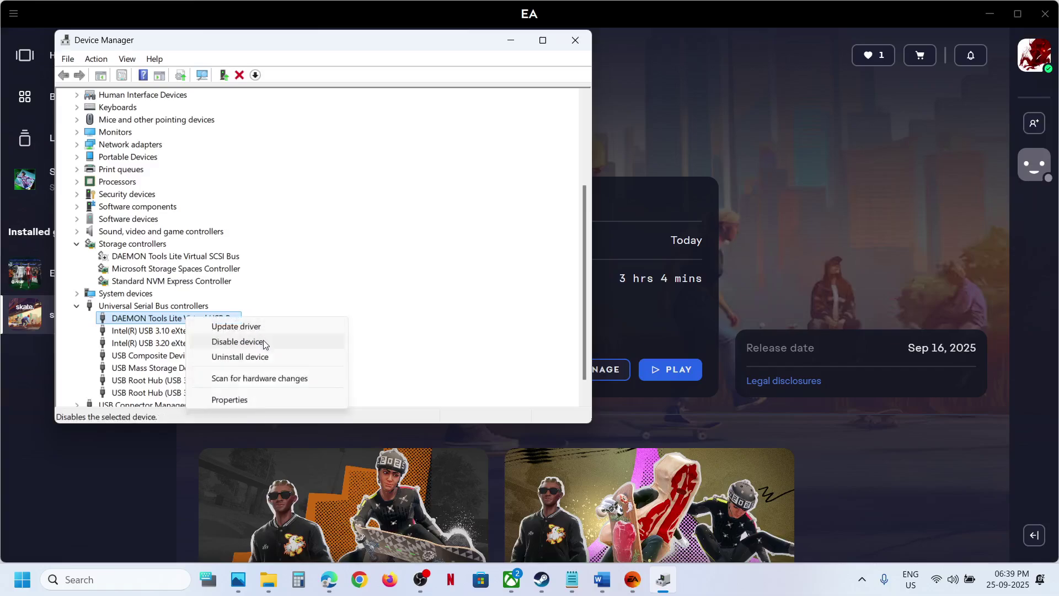
click(264, 345)
click(557, 308)
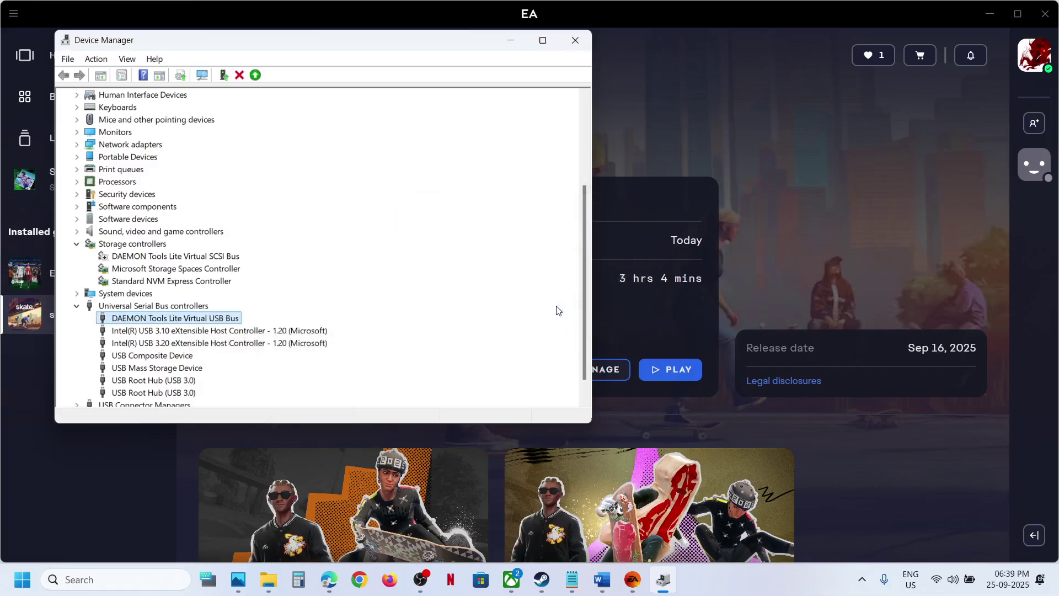
scroll(181, 347, down, 2)
Step: Verify both virtual SCSI and USB buses show disabled, then close Device Manager
right_click(170, 258)
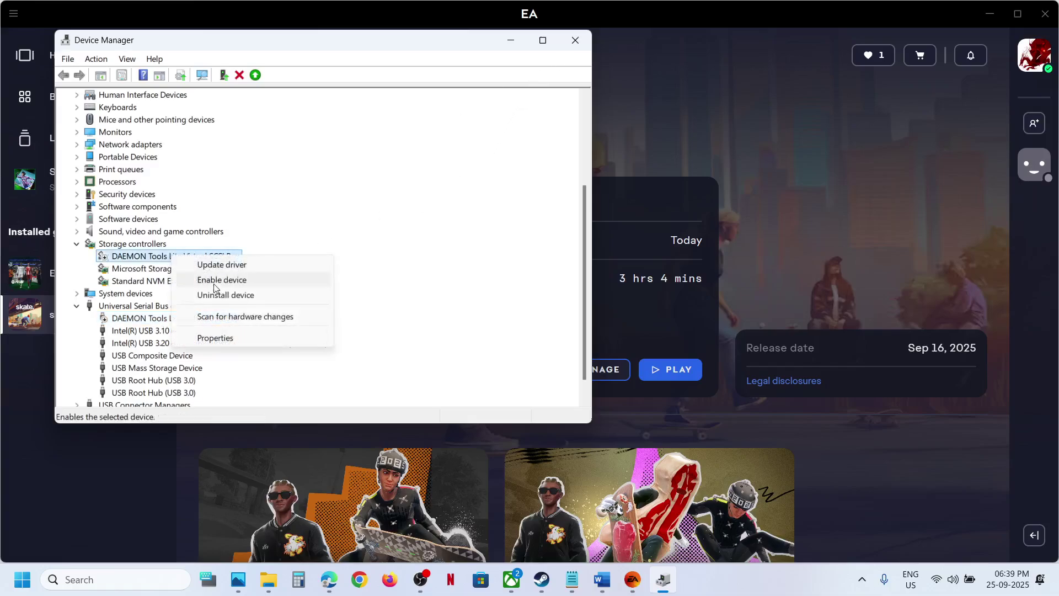
click(127, 323)
right_click(148, 319)
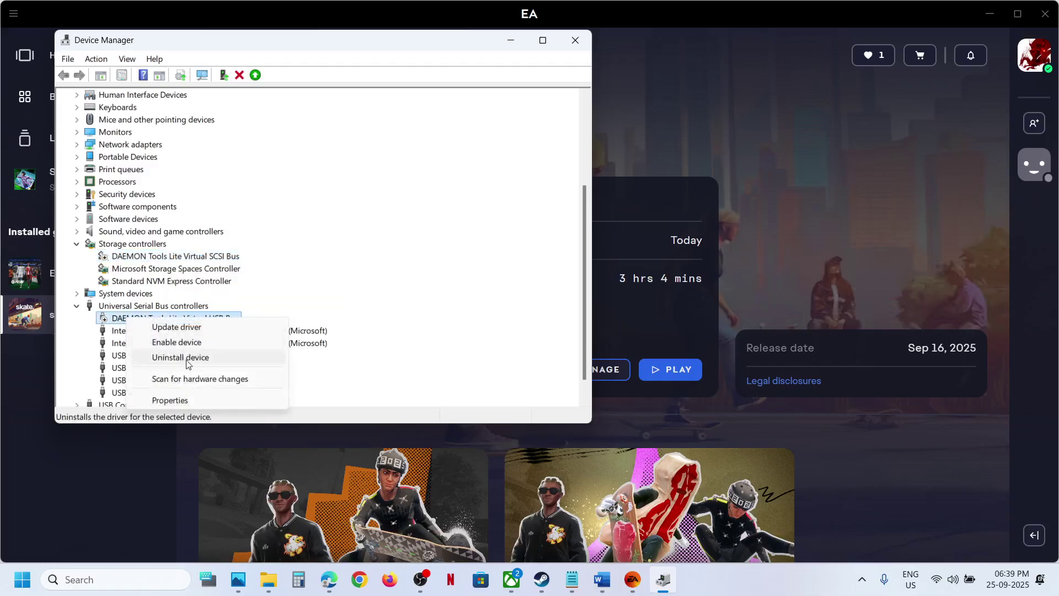
click(442, 238)
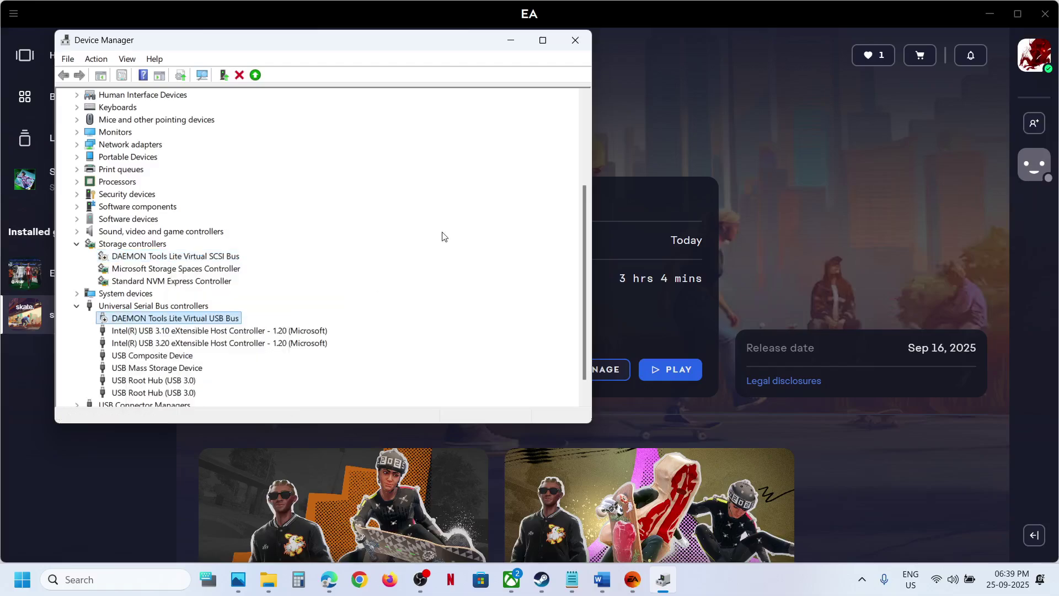
click(579, 48)
Step: Search Windows for DAEMON Tools, check the result's options, and return to skate
click(149, 580)
text(d)
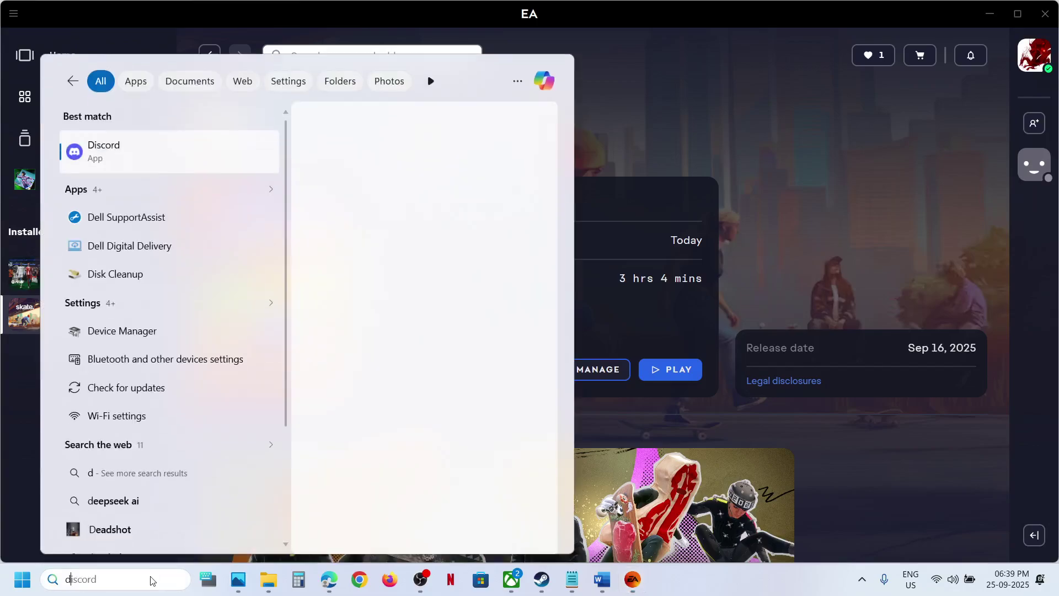
text(ae)
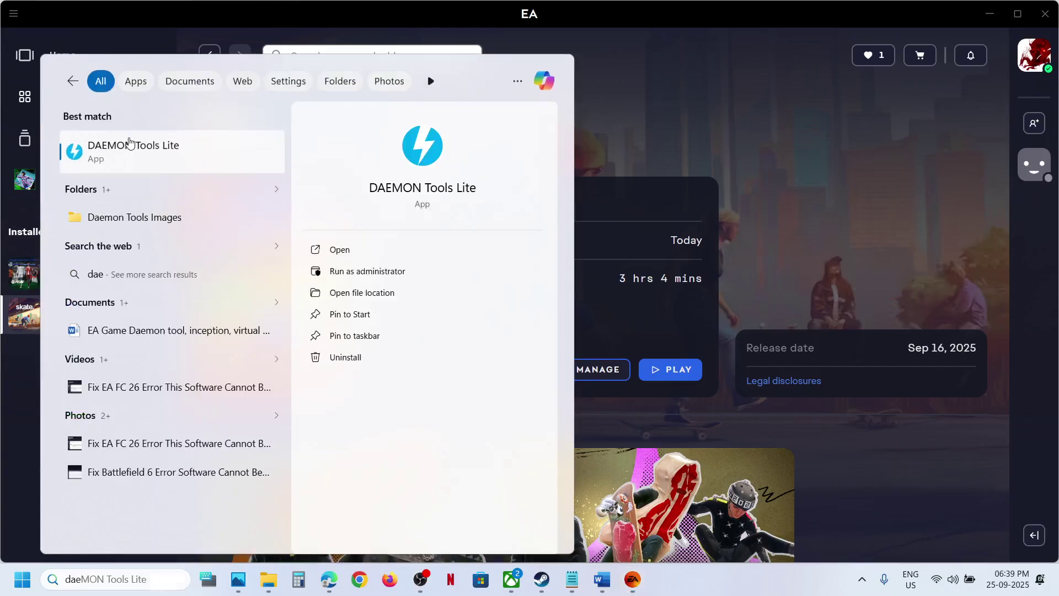
right_click(129, 142)
click(678, 171)
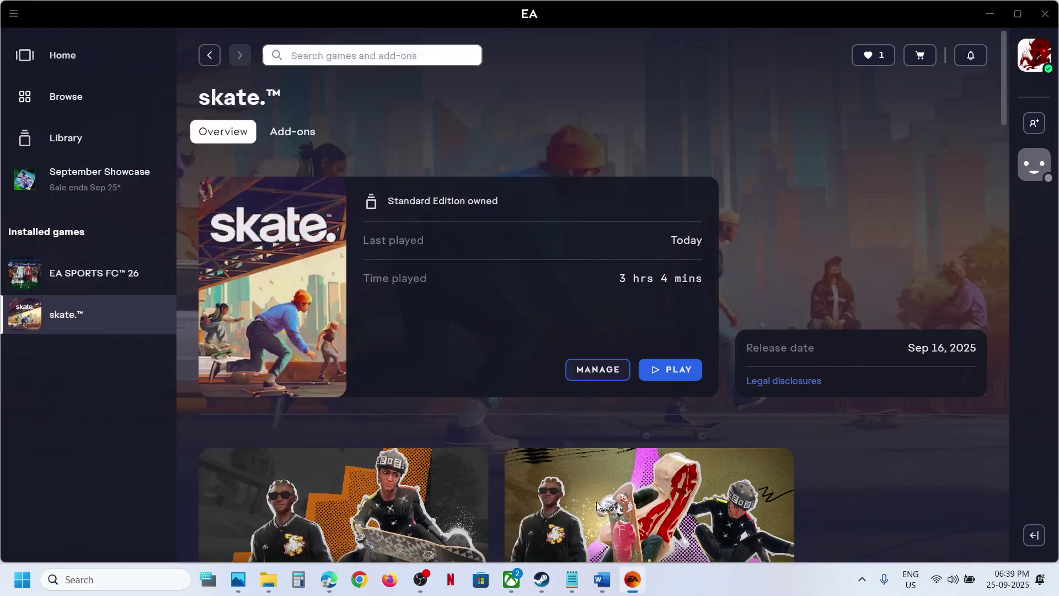
Step: Bring up the Word troubleshooting notes and highlight the apps to close, like DS4 Windows
click(603, 582)
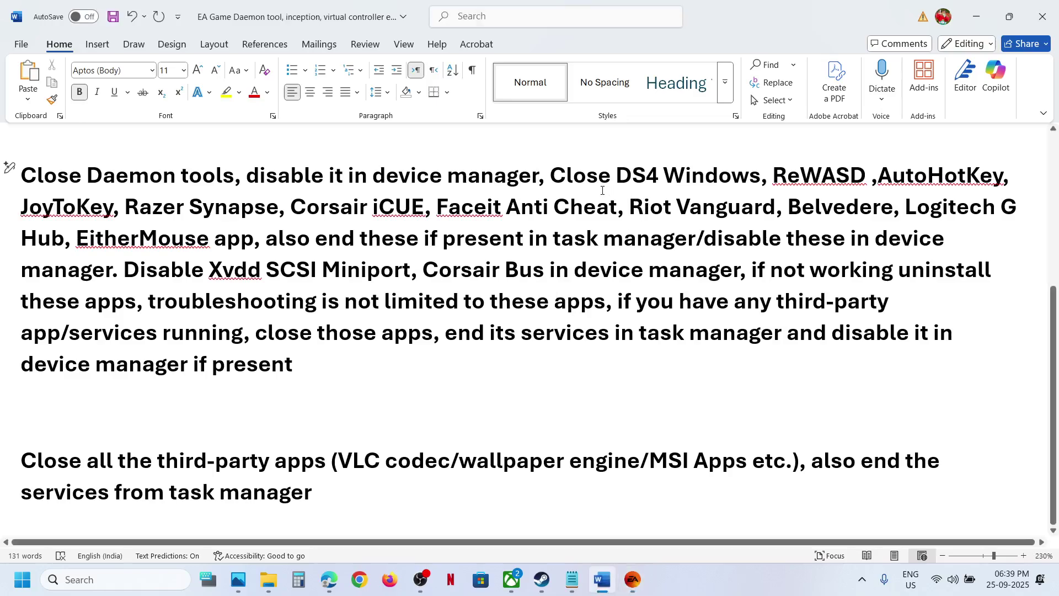
mouse_move(585, 180)
mouse_down()
mouse_move(634, 362)
mouse_move(733, 300)
mouse_up()
click(704, 301)
drag(619, 176, 967, 176)
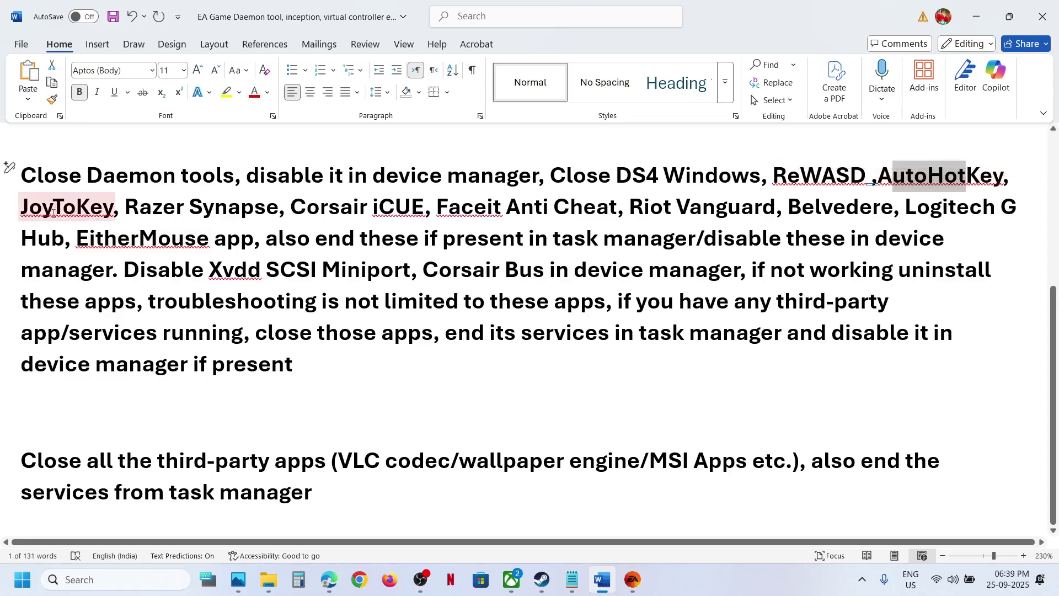
Step: Show, hide, and reopen the hidden background apps list in the tray
click(862, 579)
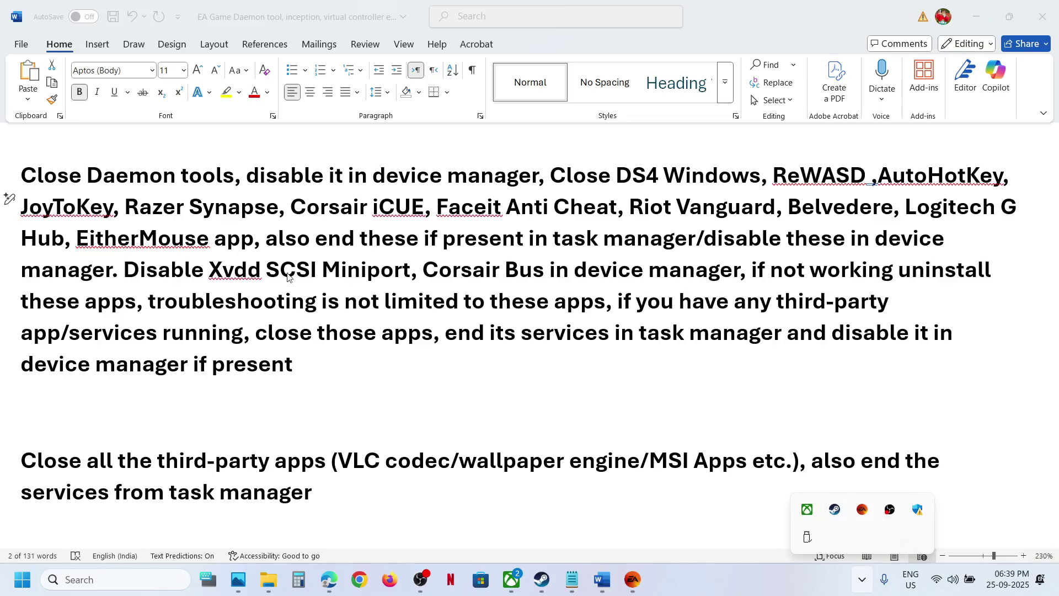
click(862, 579)
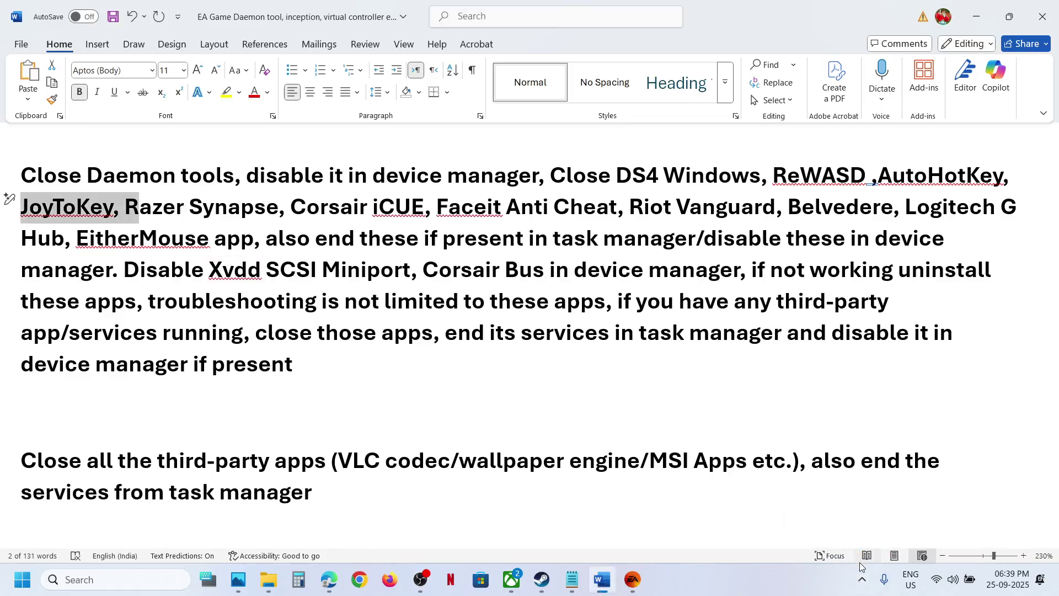
click(862, 579)
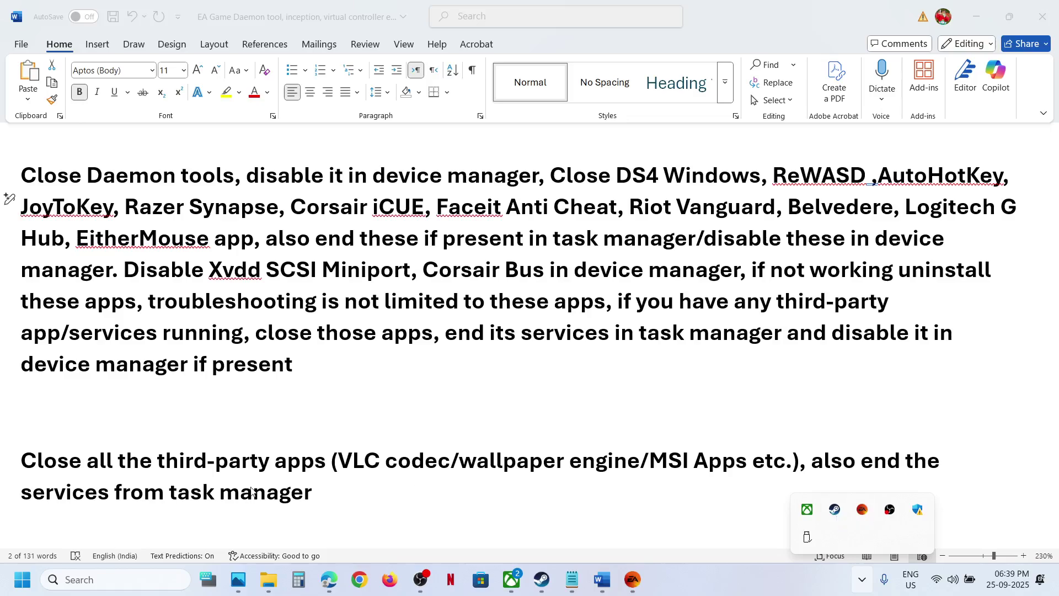
Step: Launch and minimize Task Manager, launch Device Manager, then switch back to Word
right_click(22, 579)
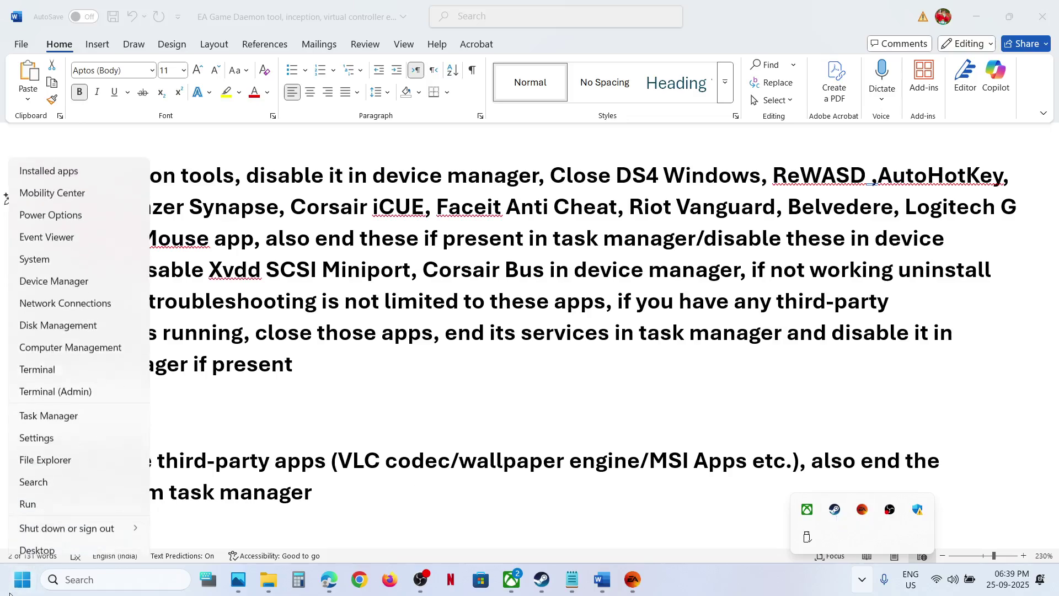
click(64, 408)
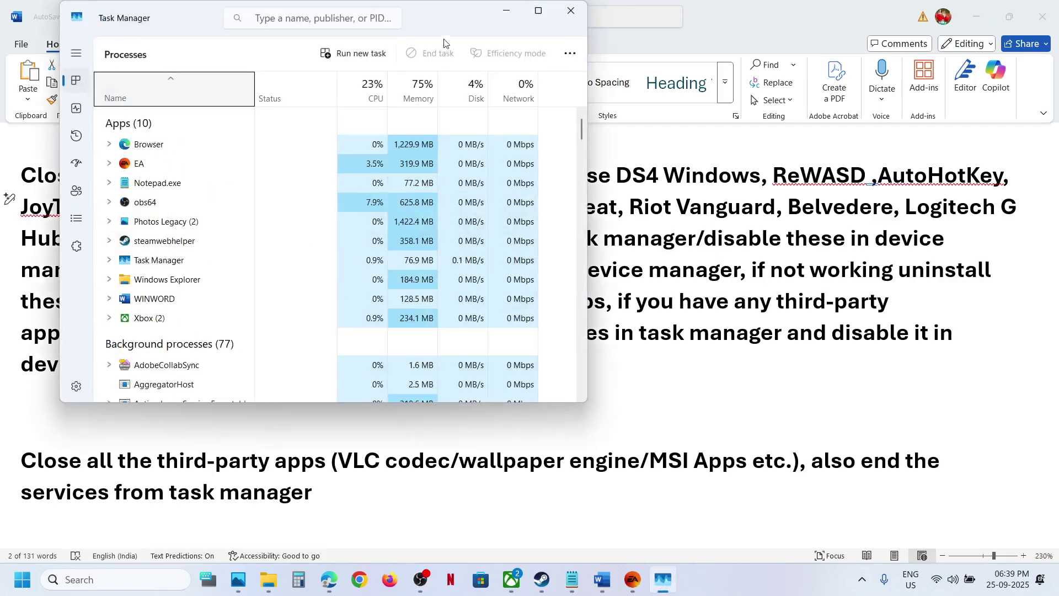
click(505, 16)
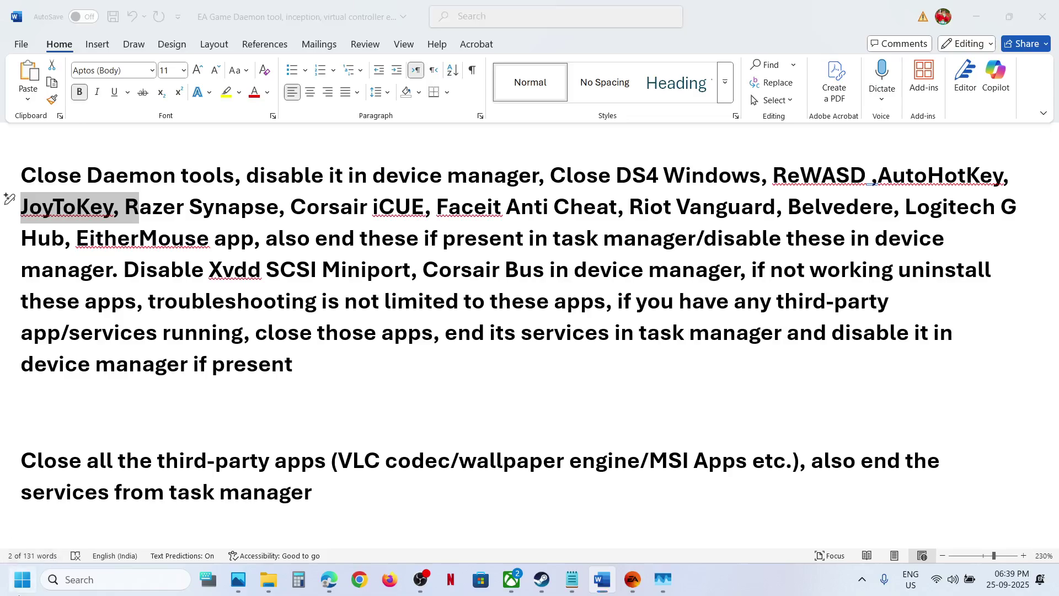
right_click(22, 580)
click(61, 275)
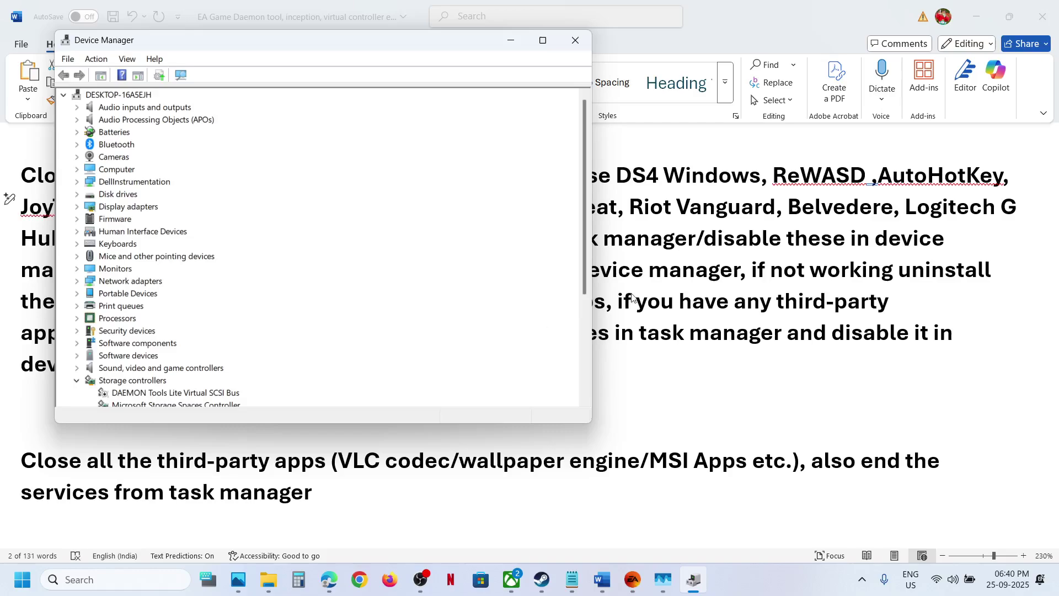
key(alt+Tab)
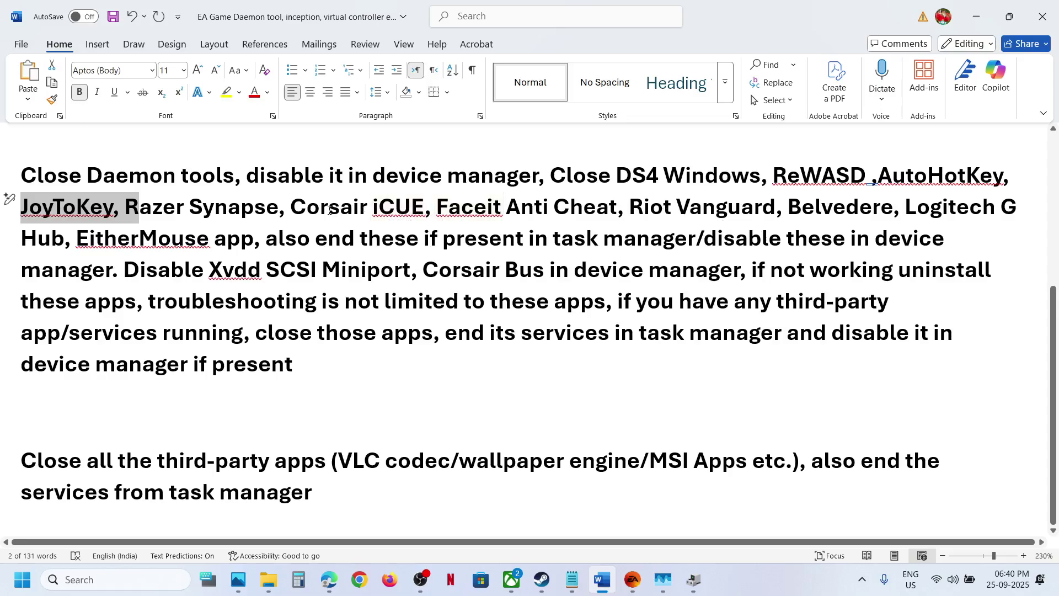
drag(329, 210, 425, 207)
drag(522, 208, 616, 207)
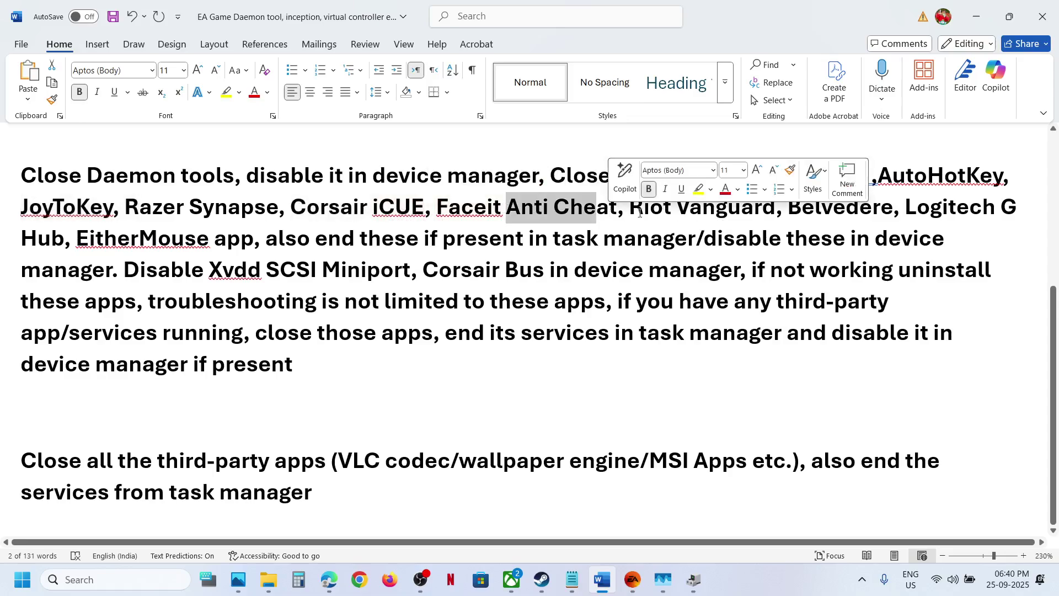
click(949, 206)
double_click(142, 238)
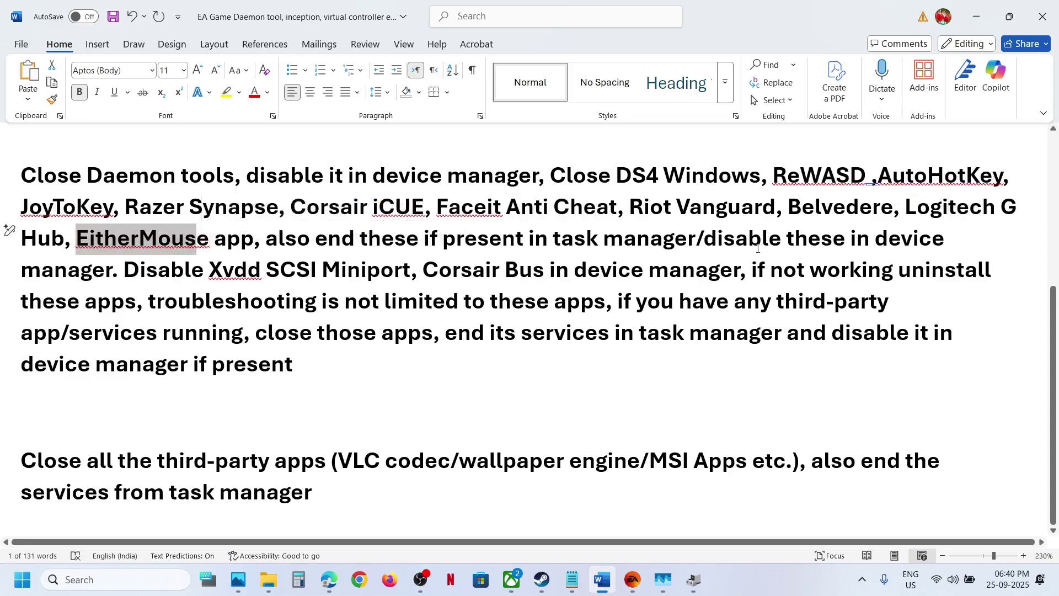
drag(548, 231, 909, 251)
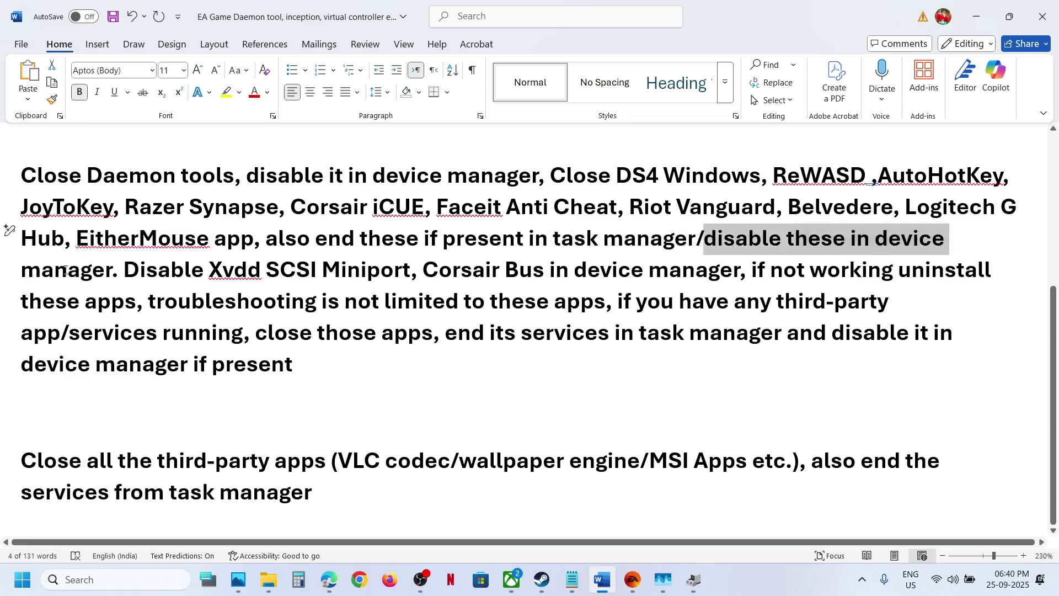
drag(64, 270, 376, 278)
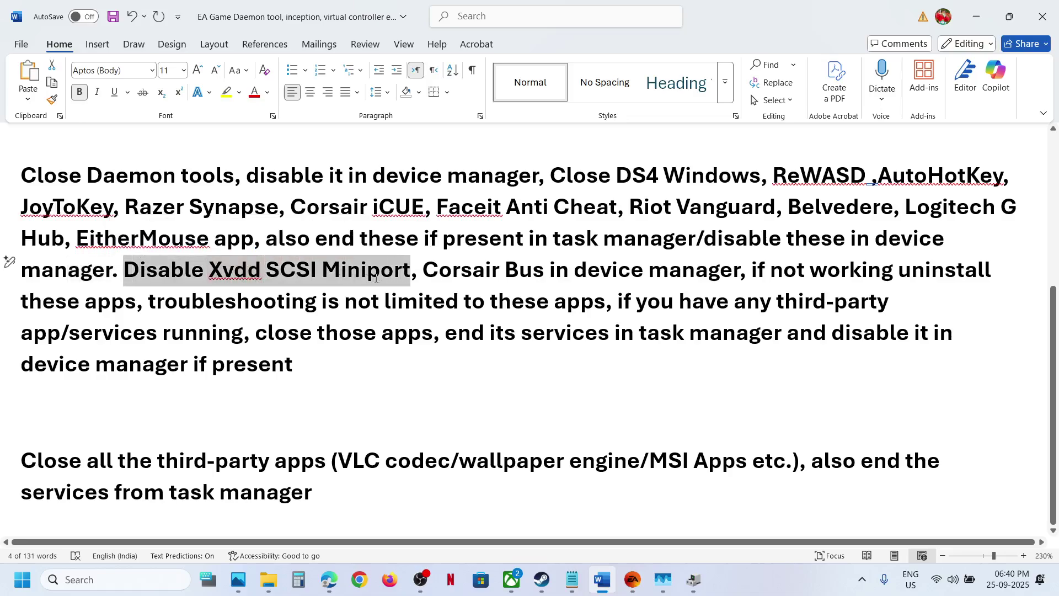
click(693, 579)
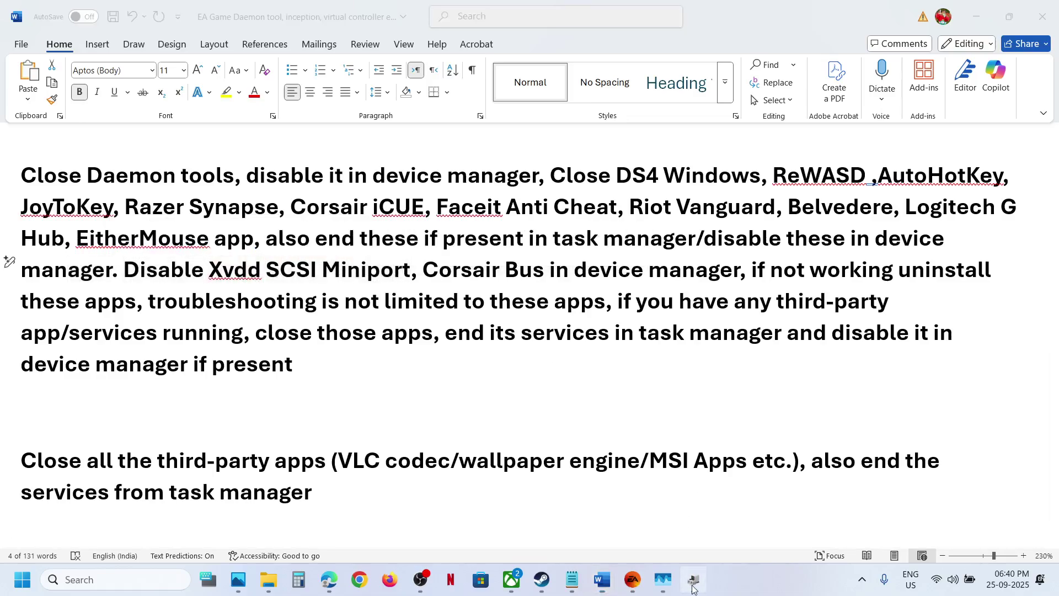
scroll(346, 298, down, 5)
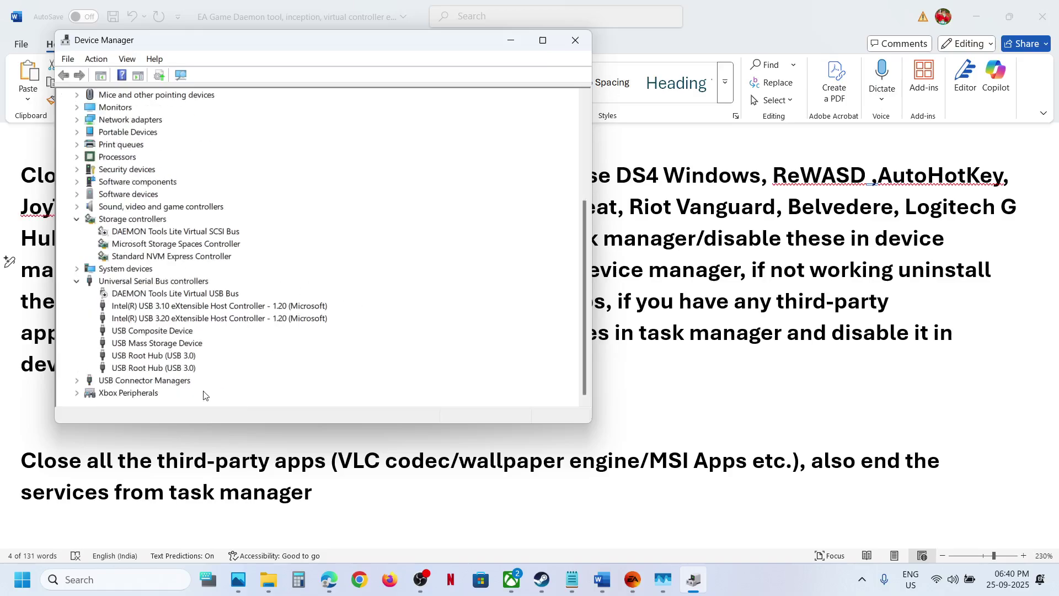
key(alt+Tab)
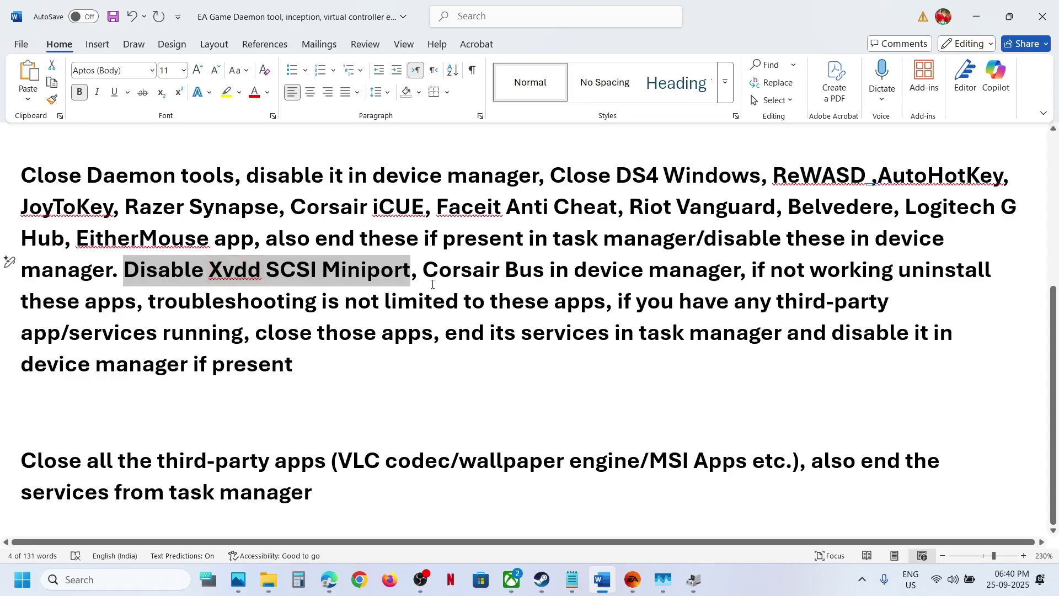
Step: Highlight the Corsair Bus entry and the advice to uninstall apps that aren't working
drag(434, 279, 548, 276)
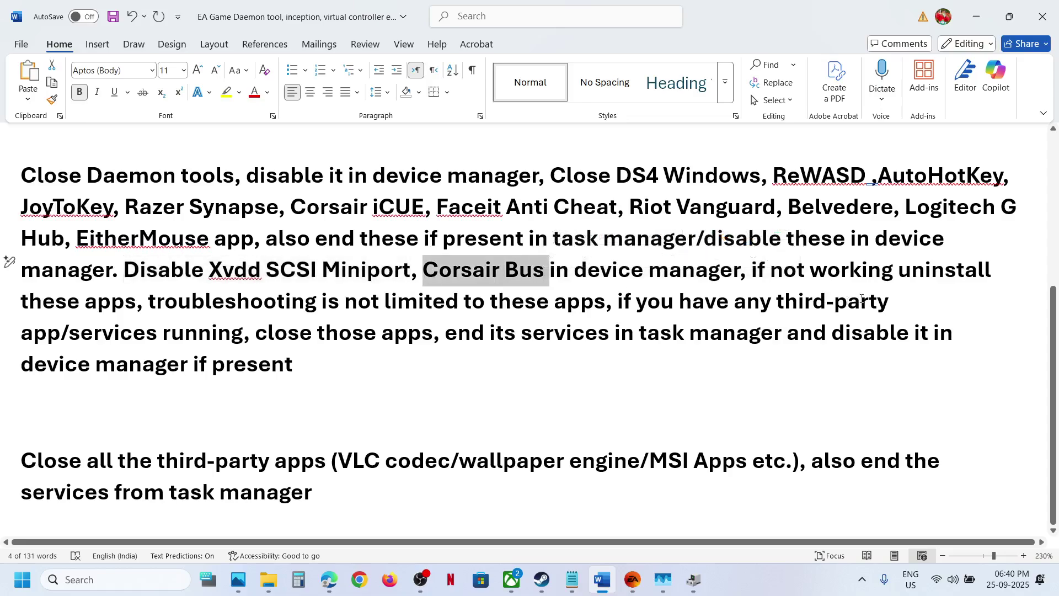
drag(805, 276, 147, 307)
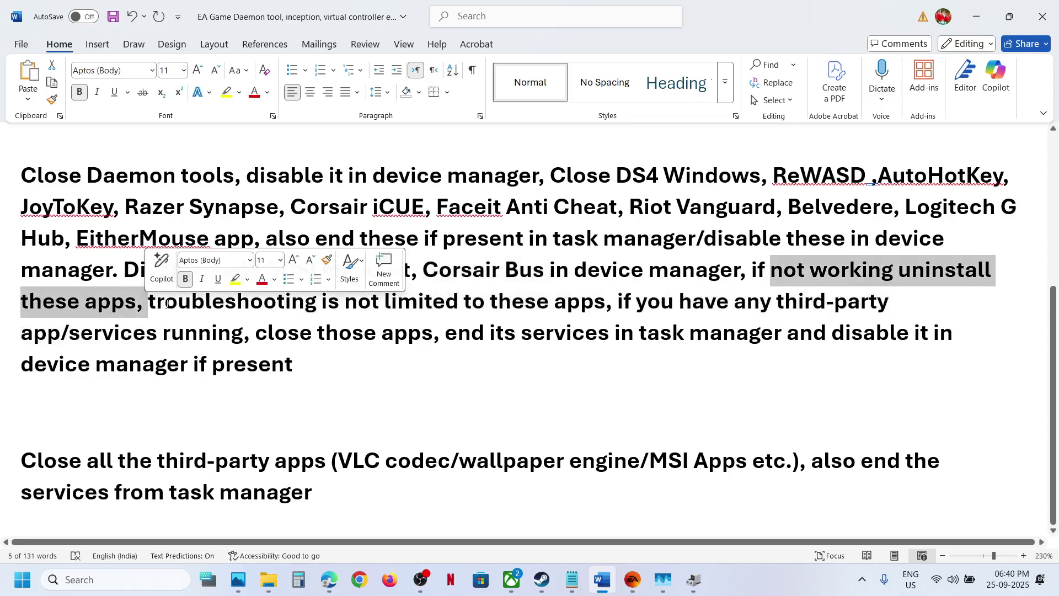
mouse_move(165, 305)
mouse_down()
mouse_move(589, 315)
mouse_move(142, 351)
mouse_move(243, 333)
mouse_up()
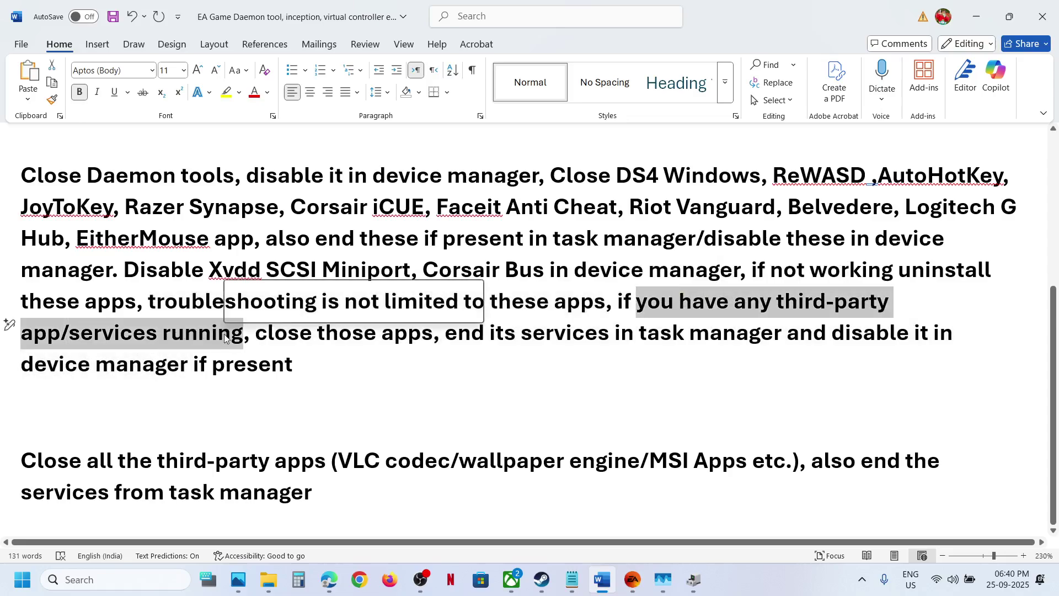
click(270, 335)
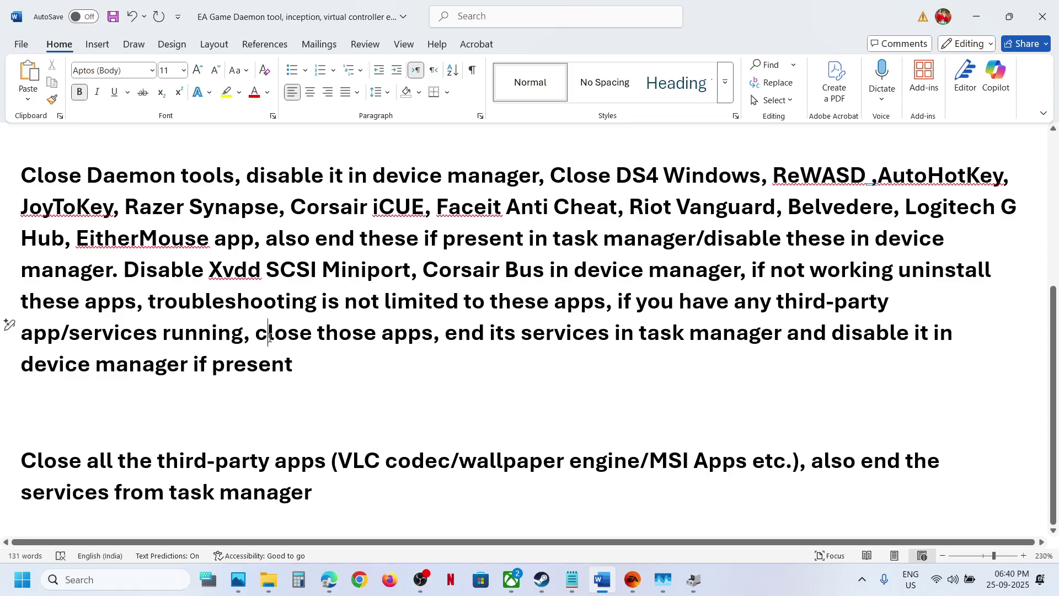
Step: Highlight the note to close those apps, end services in Task Manager, disable in Device Manager
drag(264, 333, 369, 340)
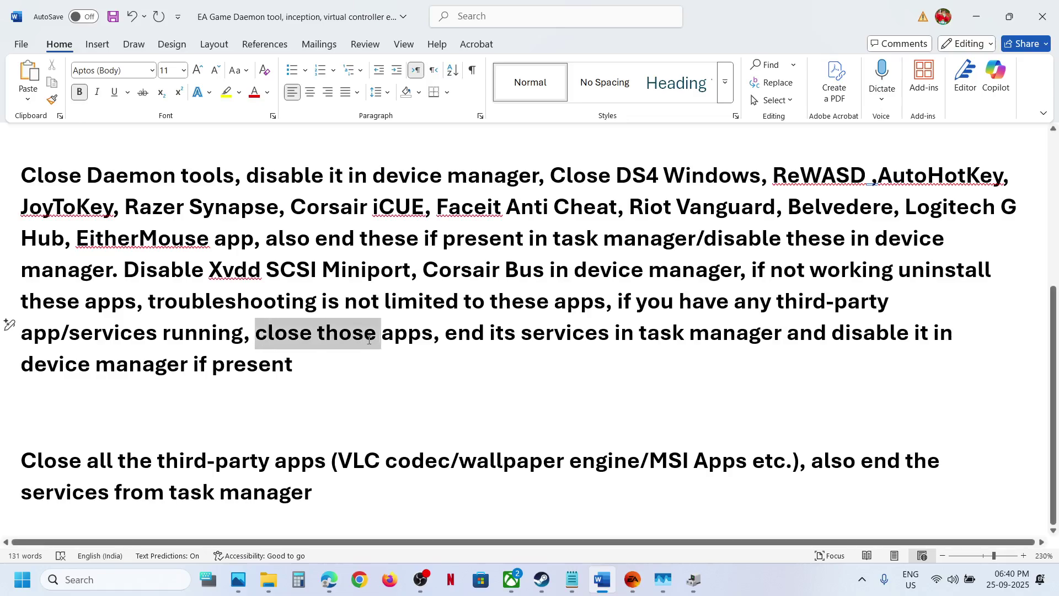
mouse_move(445, 336)
mouse_down()
mouse_move(784, 338)
mouse_move(698, 335)
mouse_up()
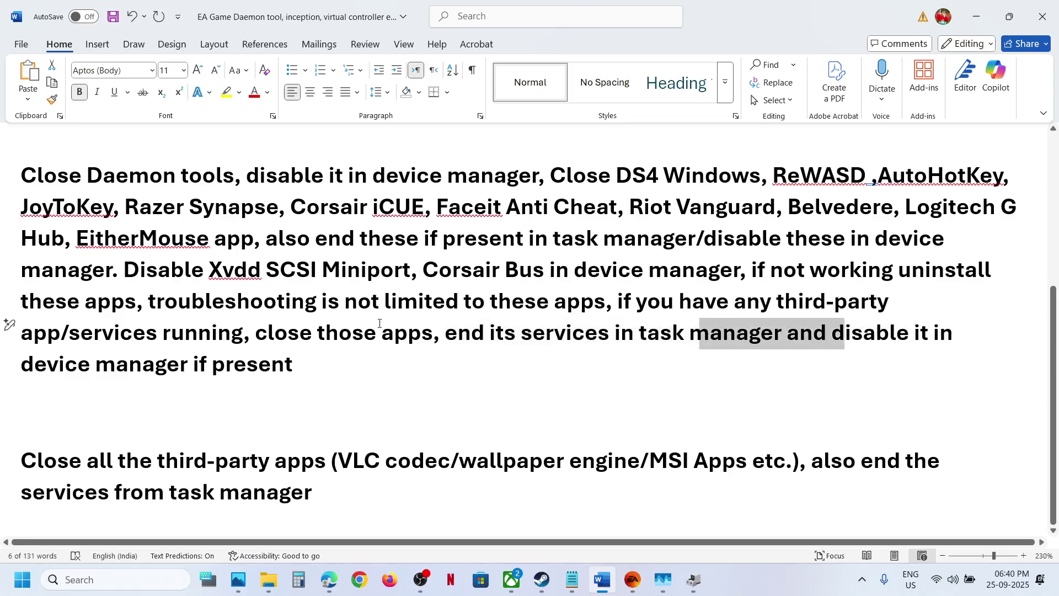
mouse_move(786, 333)
mouse_down()
mouse_move(184, 365)
mouse_move(294, 365)
mouse_up()
click(297, 365)
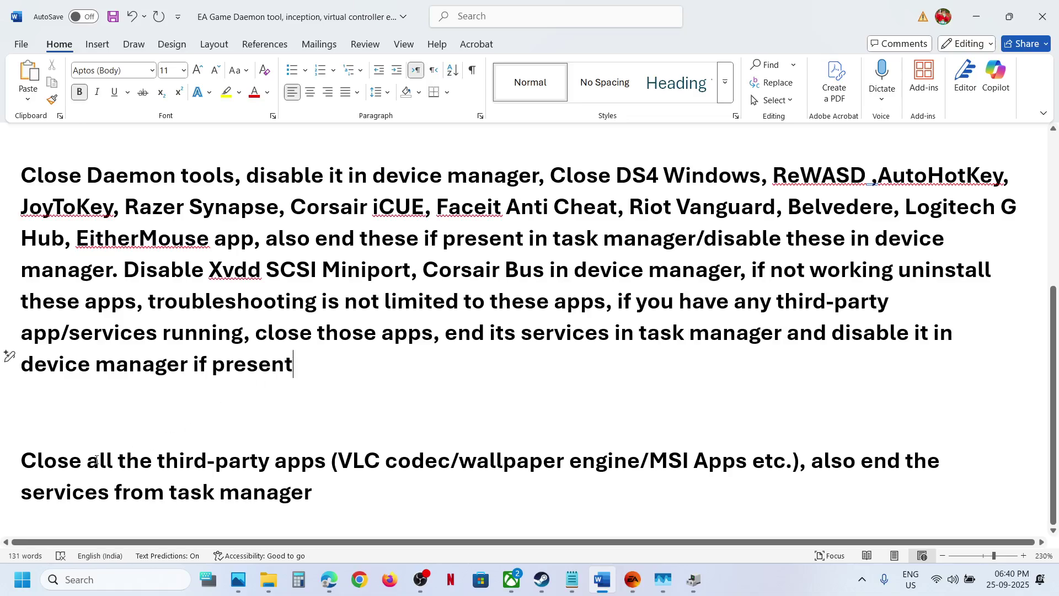
Step: Highlight the final note on closing third-party apps, then return to skate.'s EA page
mouse_move(31, 463)
mouse_down()
mouse_move(799, 472)
mouse_move(378, 468)
mouse_move(237, 496)
mouse_move(334, 488)
mouse_up()
click(333, 488)
click(632, 582)
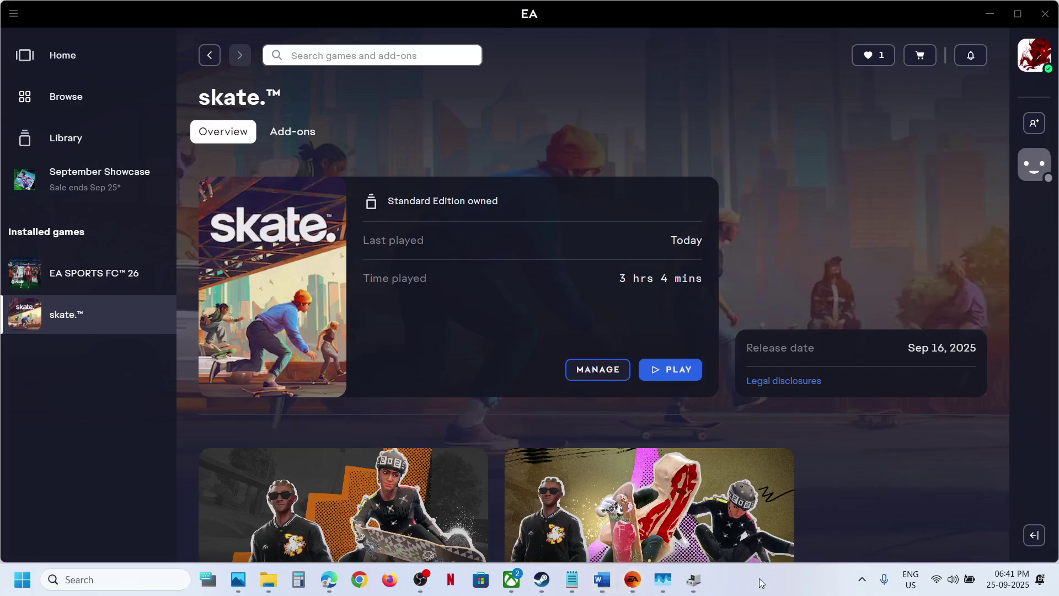